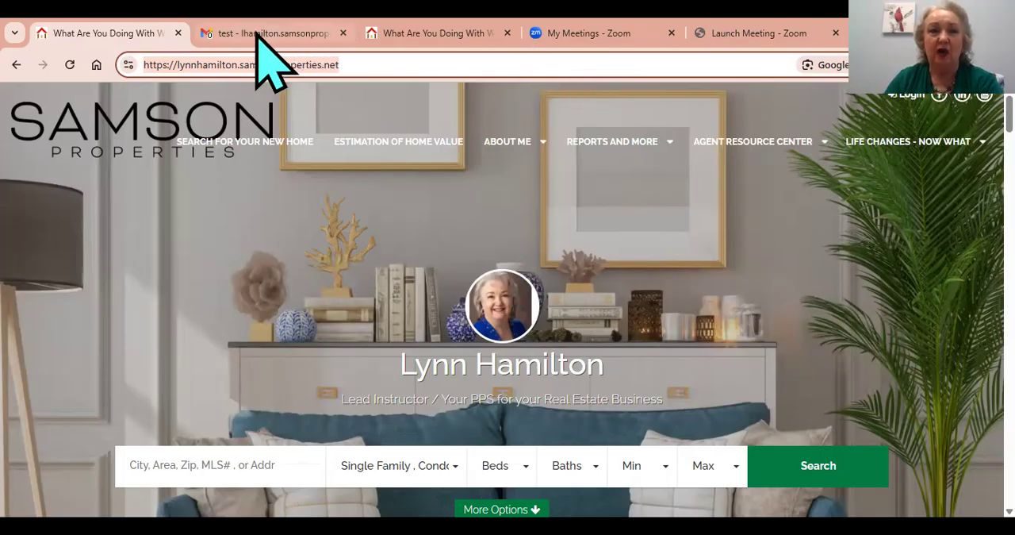
Copy the full web address of the agent's Samson Properties website.
mouse_move(324, 46)
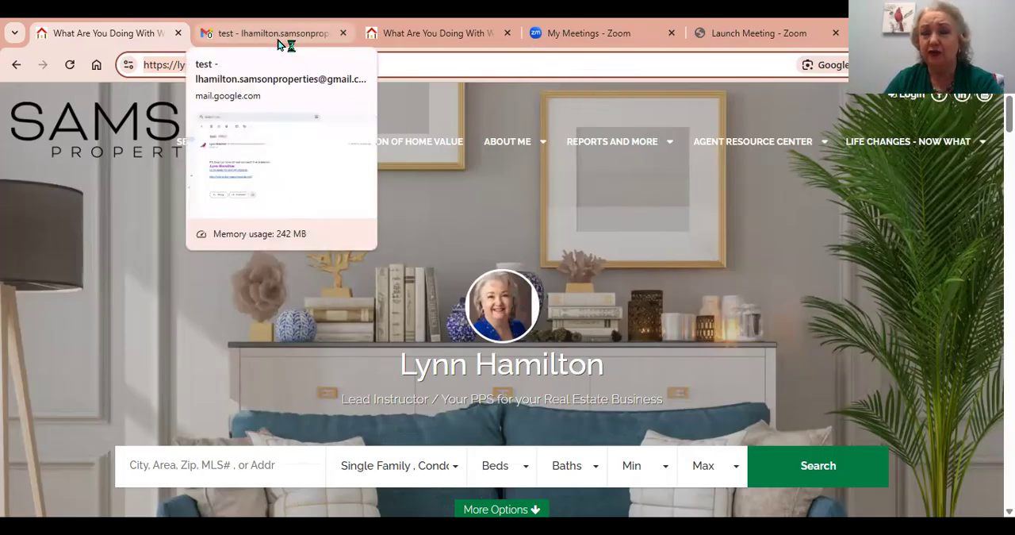
left_click(480, 65)
left_click_drag(302, 63, 107, 61)
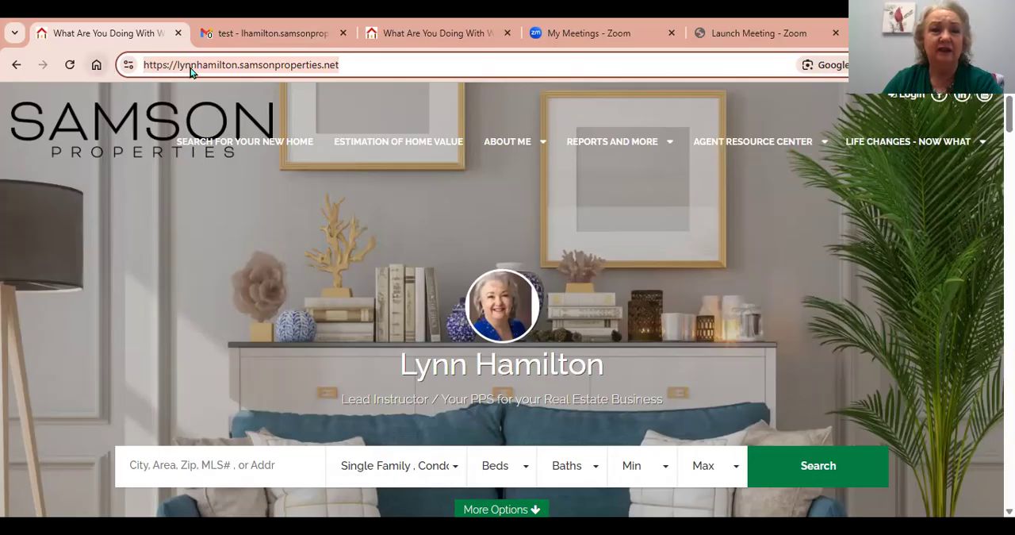
right_click(234, 67)
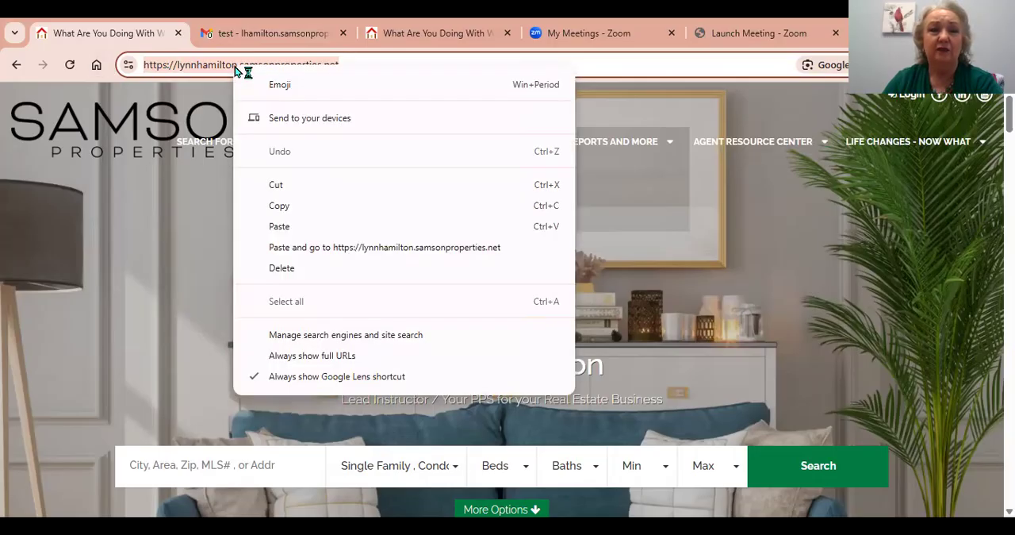
left_click(284, 209)
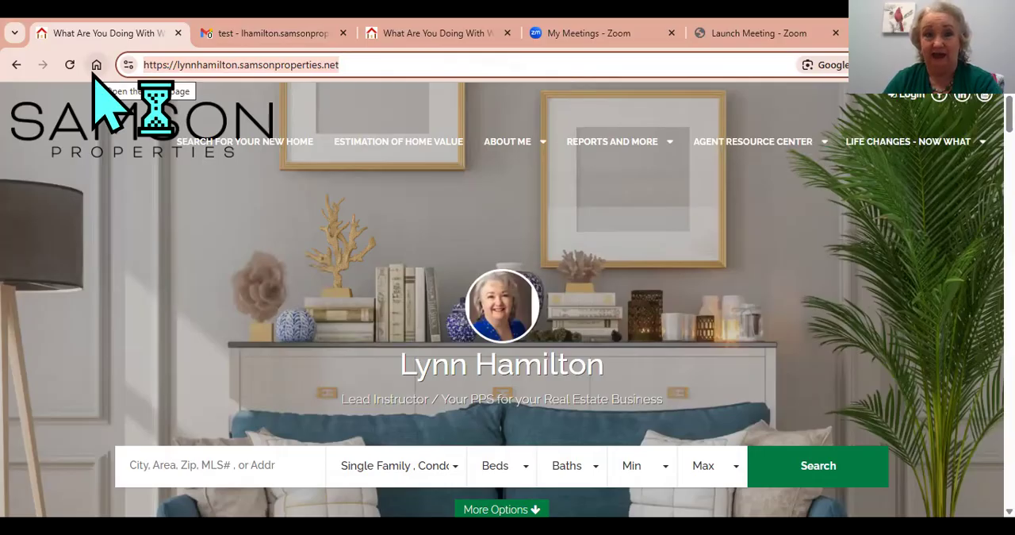
Switch to Gmail and open the full General settings at the Signature section.
left_click(268, 35)
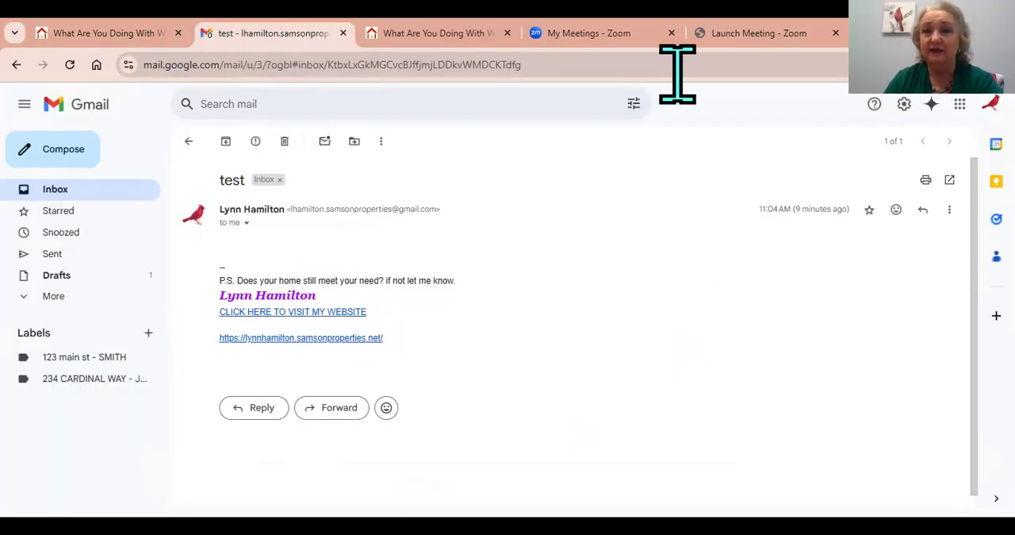
left_click(905, 105)
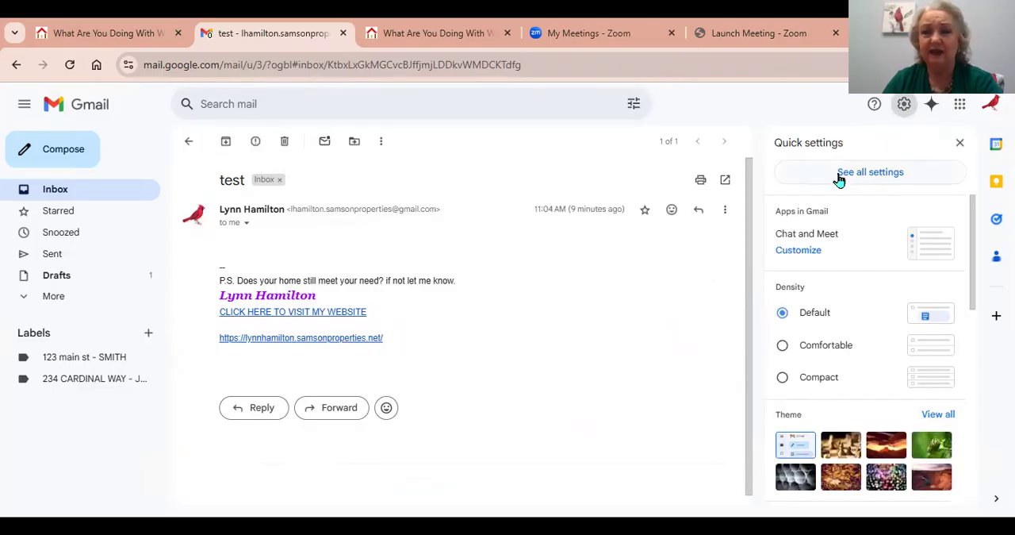
left_click(918, 180)
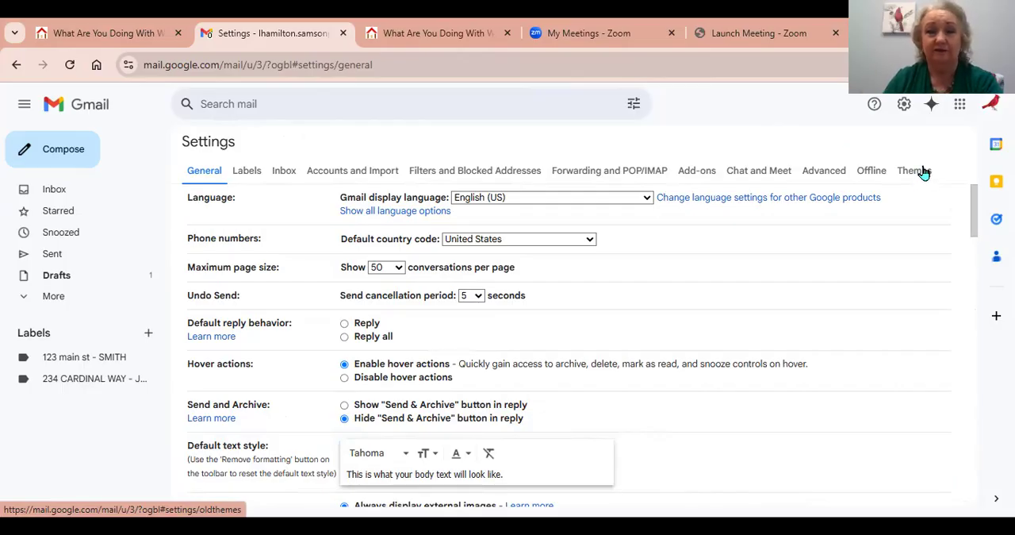
scroll(793, 315, "down", 3)
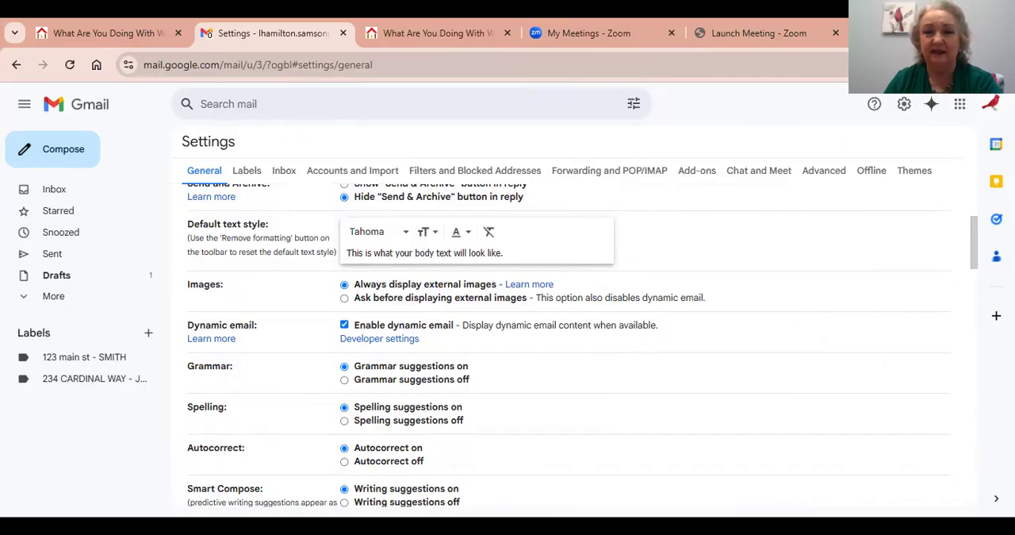
scroll(861, 335, "down", 10)
scroll(861, 336, "up", 6)
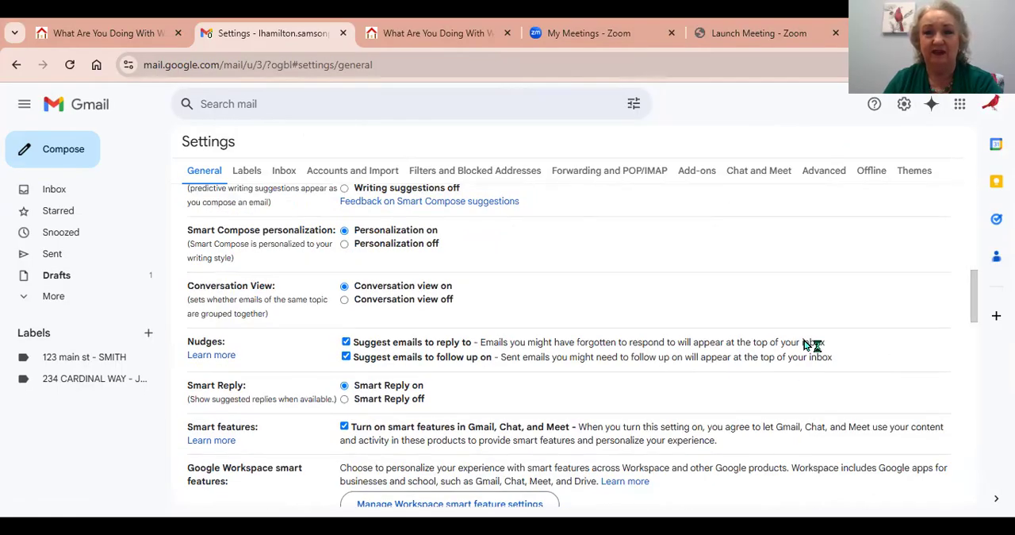
scroll(840, 349, "down", 10)
scroll(849, 351, "up", 5)
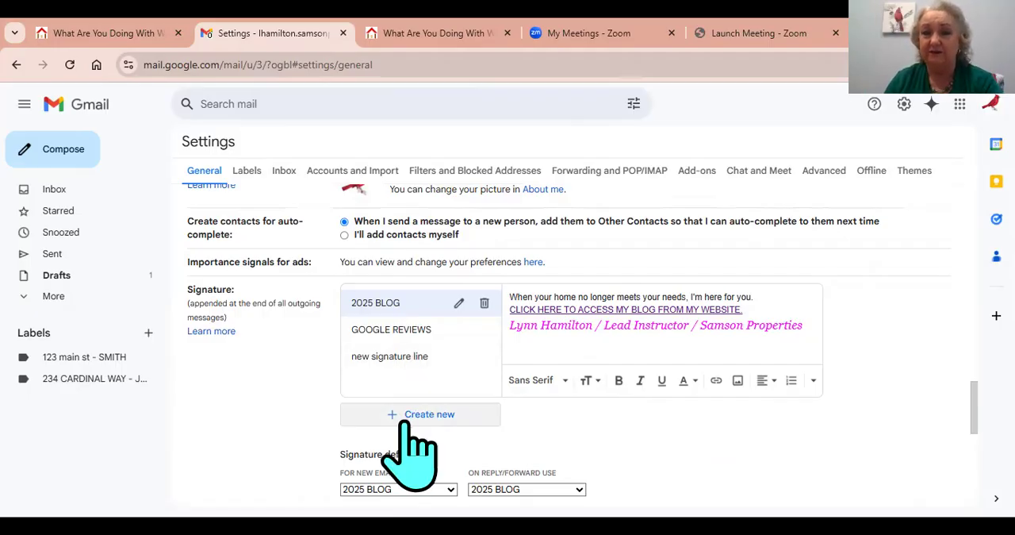
Create a new email signature named "new new new".
left_click(436, 419)
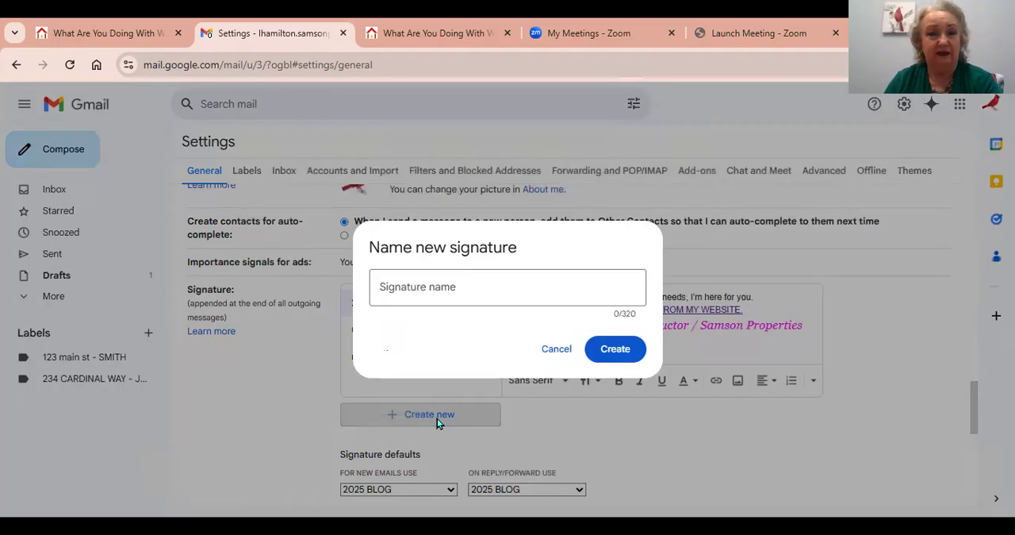
type("new new new")
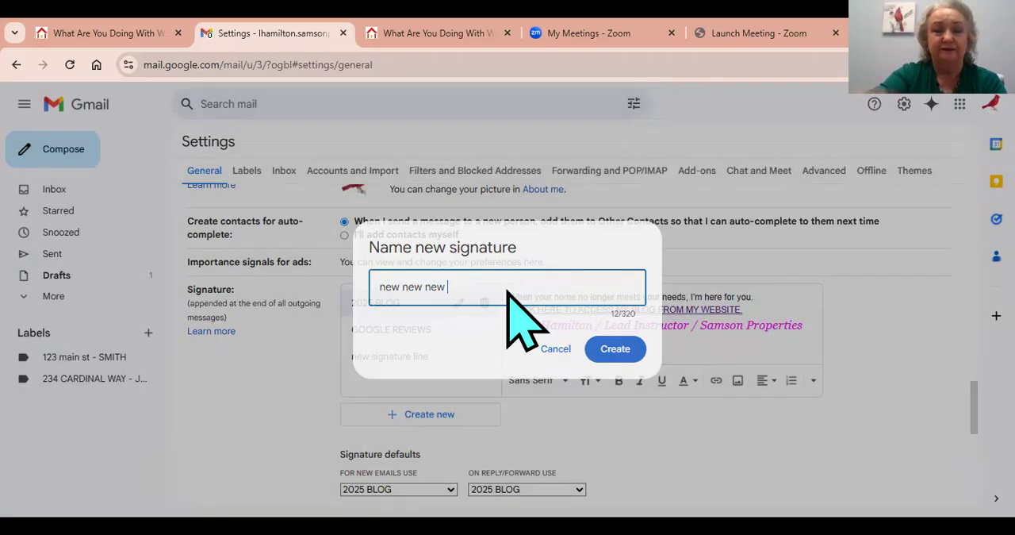
key("Return")
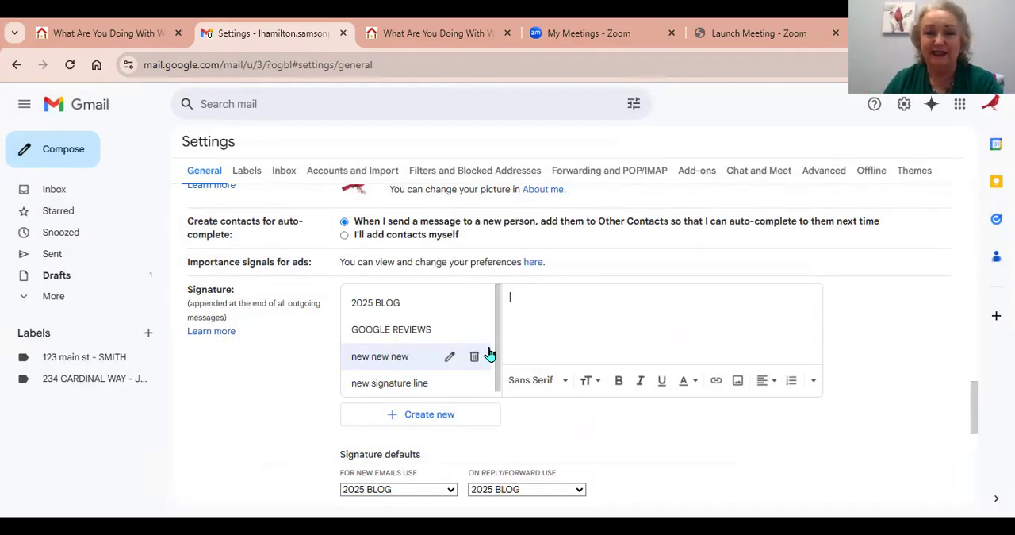
Enter "P.s. Does your home still meet your need? if not, I'm here for you." as the signature's first line.
left_click(804, 300)
type("P.s. Does your ")
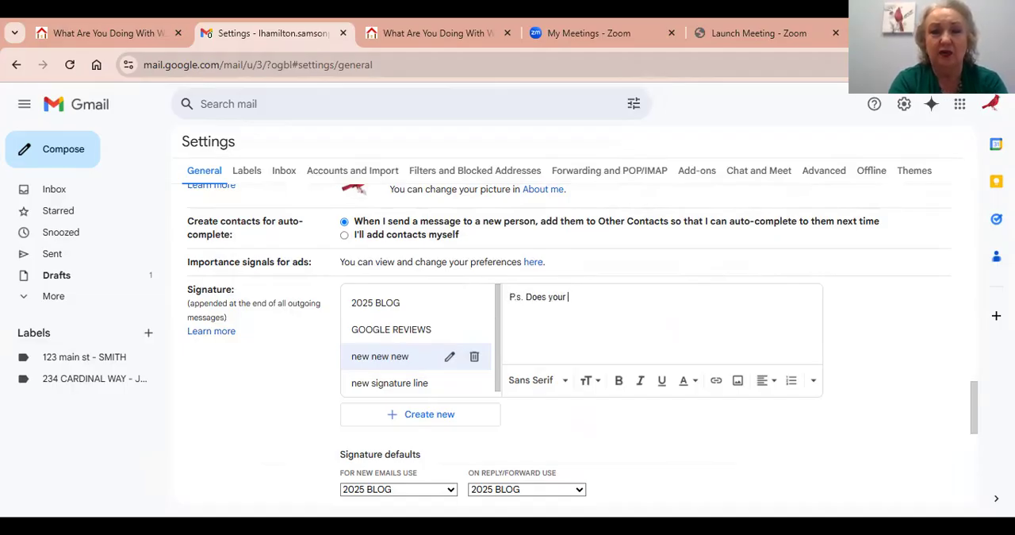
type("home still m")
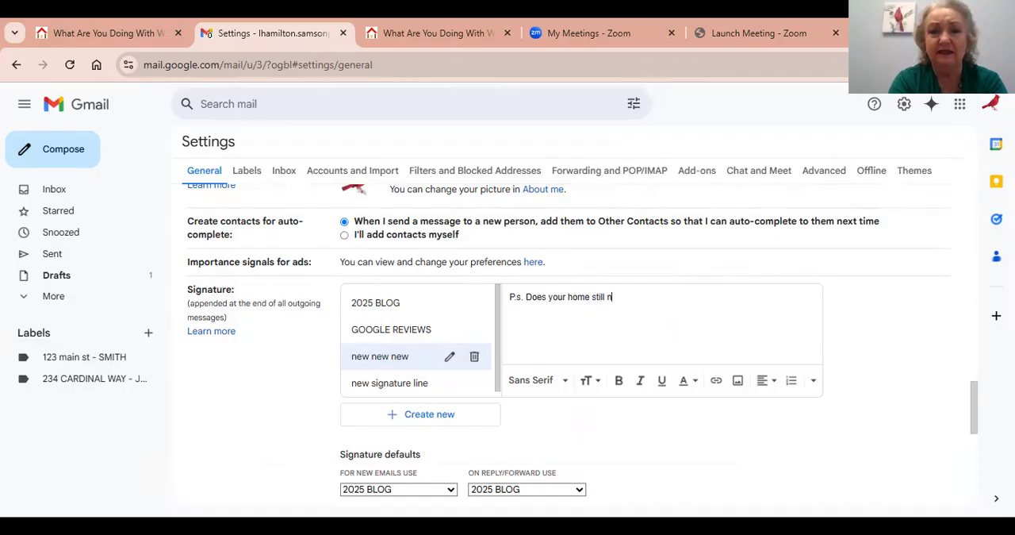
type("eet your need? if")
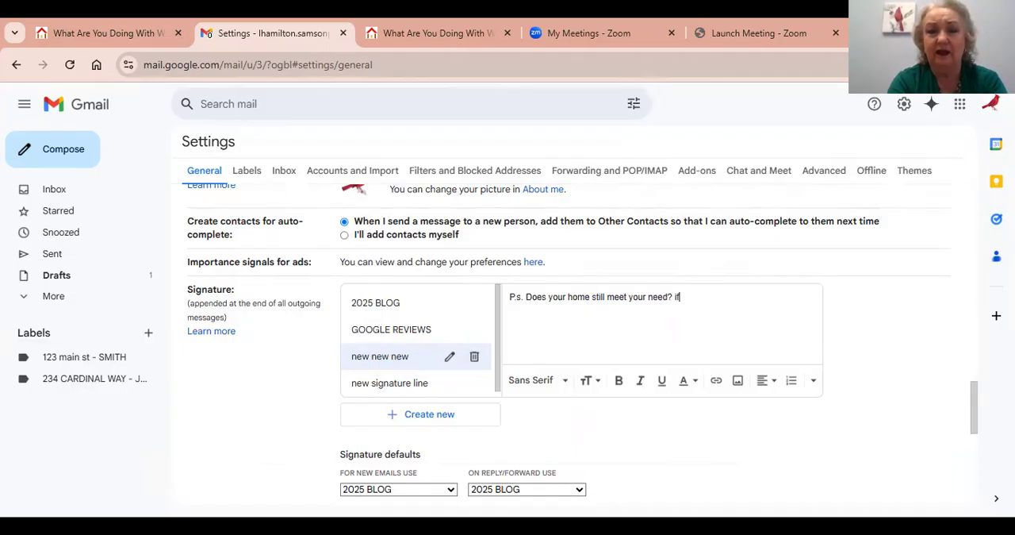
type(" not, I'm here for you.")
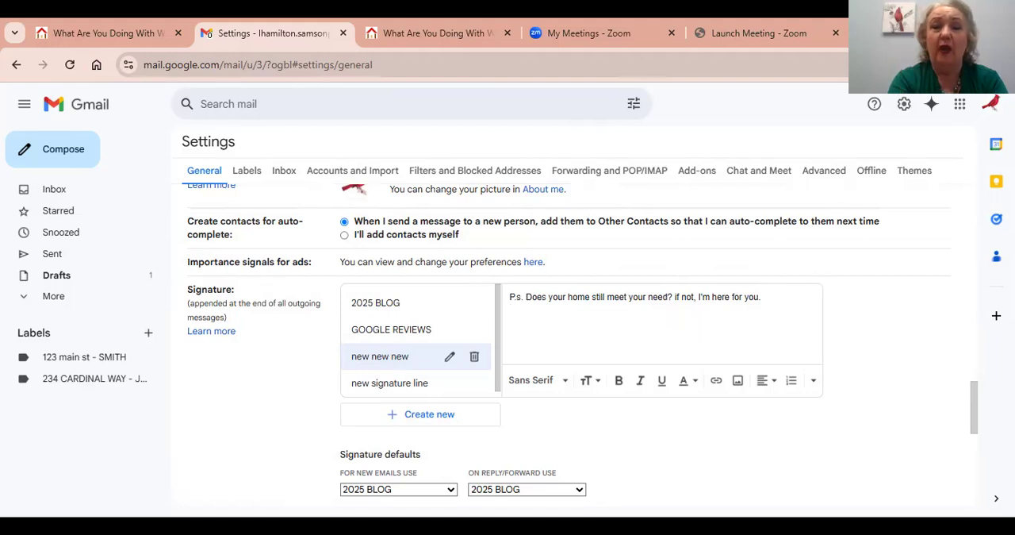
Add the sender's full name and the title "Lead Instructor" on separate lines below the P.s. sentence, followed by a new line.
key("Return")
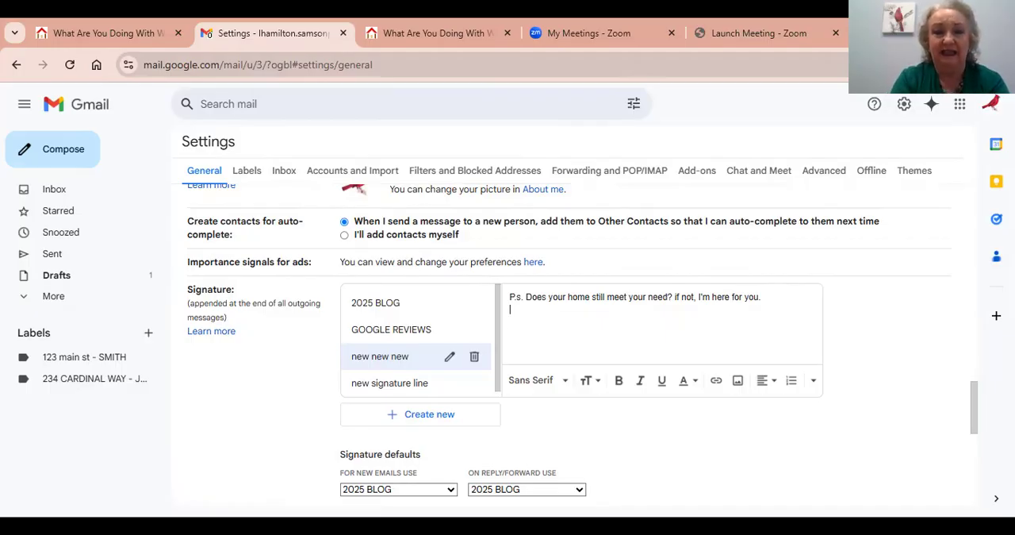
type("Ly")
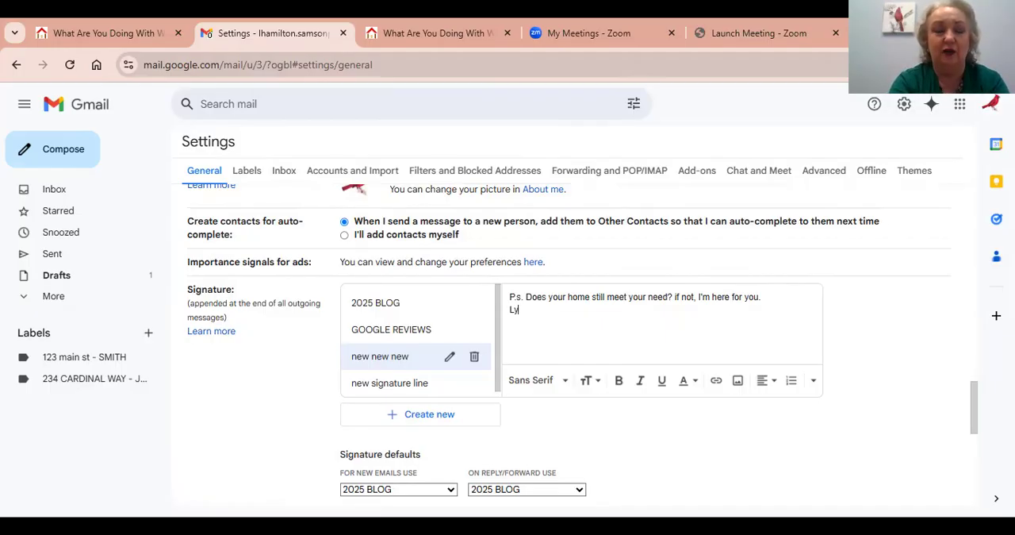
type("nn Hamilton")
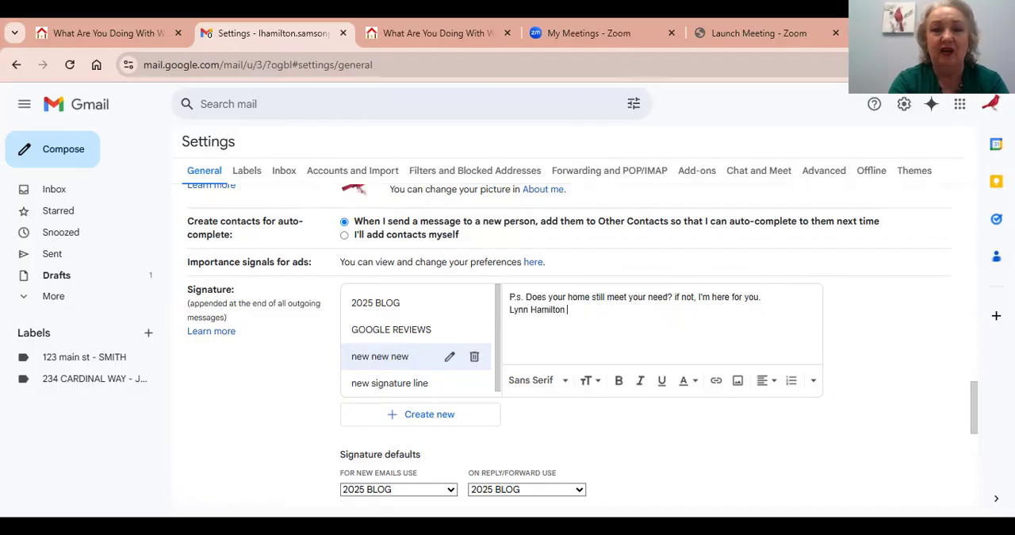
key("Return")
type("Lead")
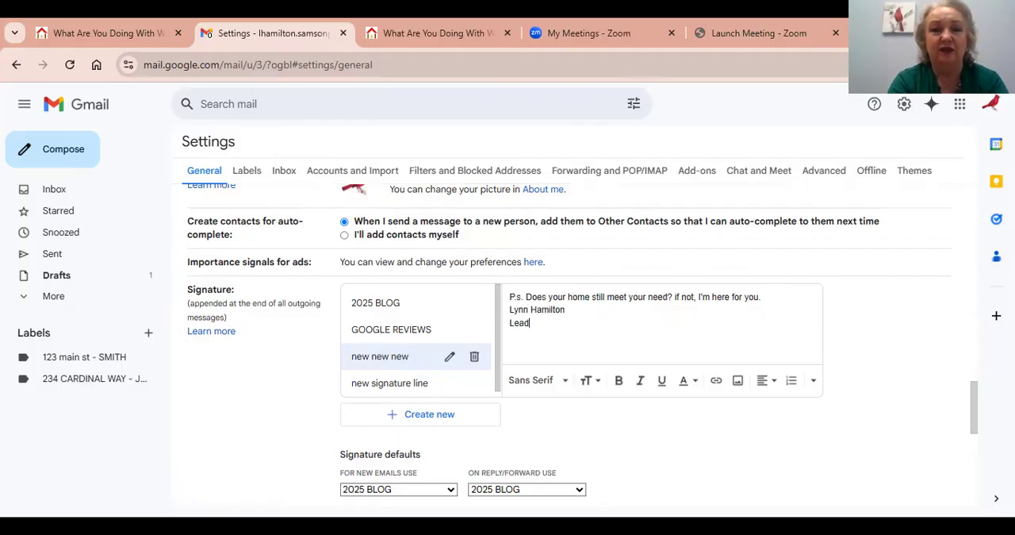
type(" Instructor")
key("Return")
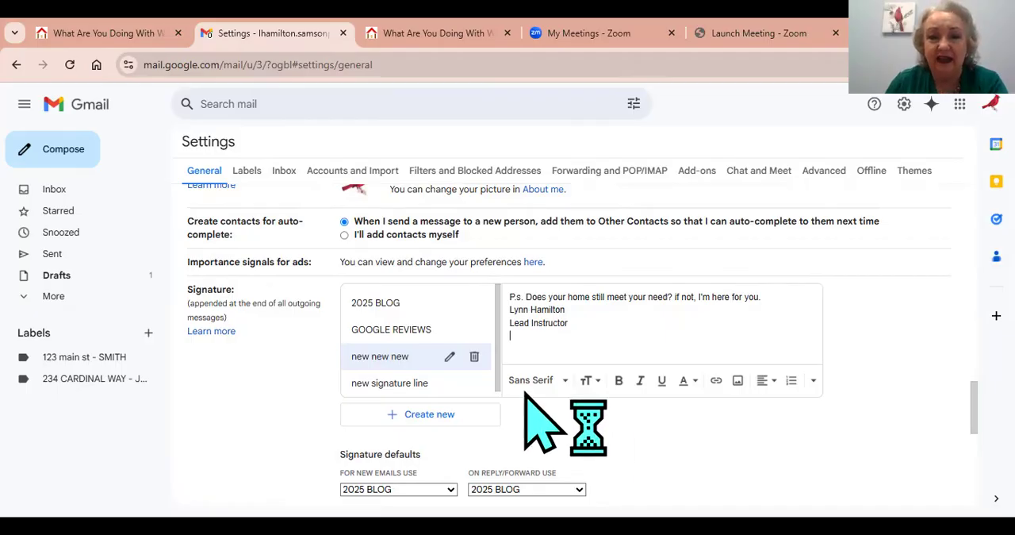
Start a link below the title with the display text "CLICK HERE TO ENJOY MY WEBSITE".
left_click(716, 380)
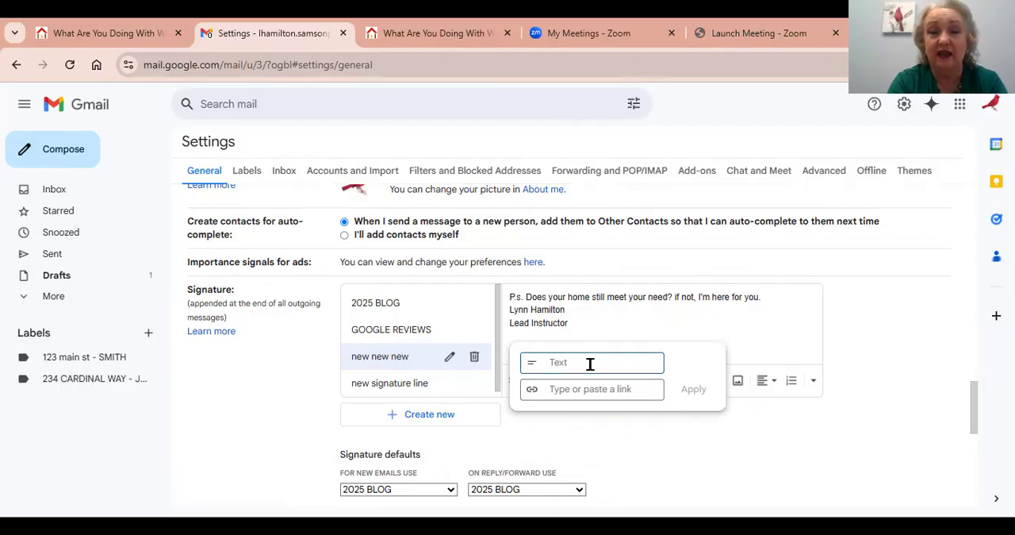
type("click")
key("BackSpace")
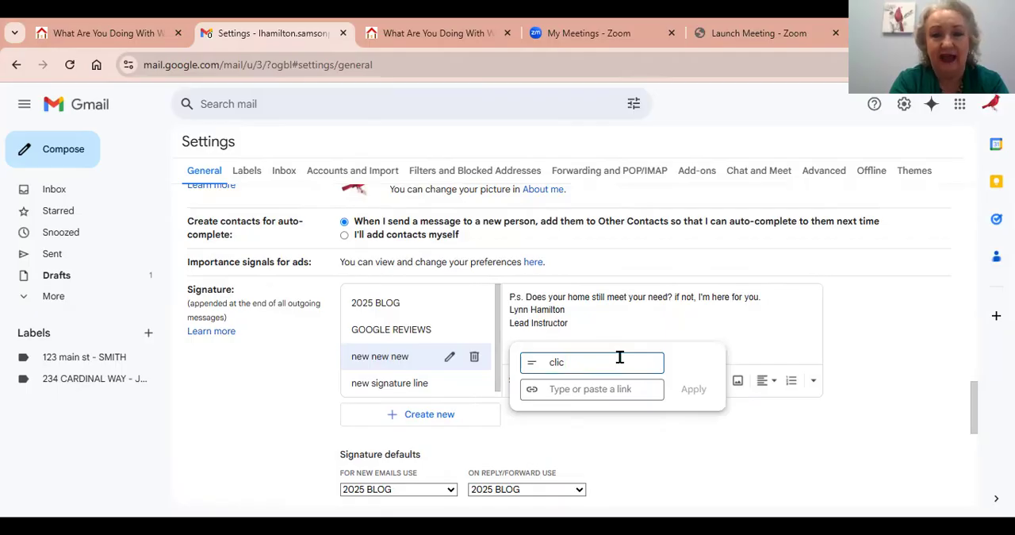
key("BackSpace")
key("BackSpace")
key("BackSpace")
key("BackSpace")
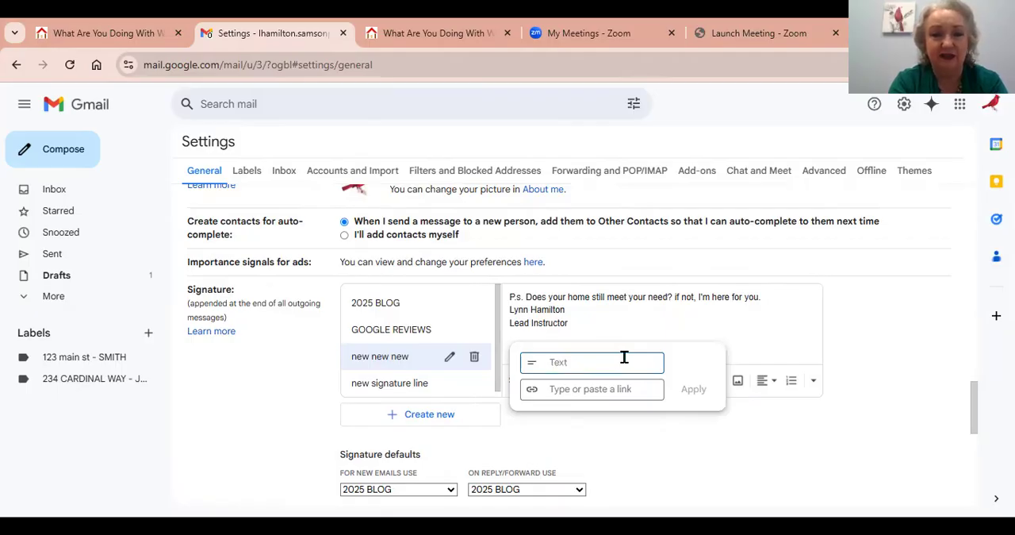
type("CLICK HE")
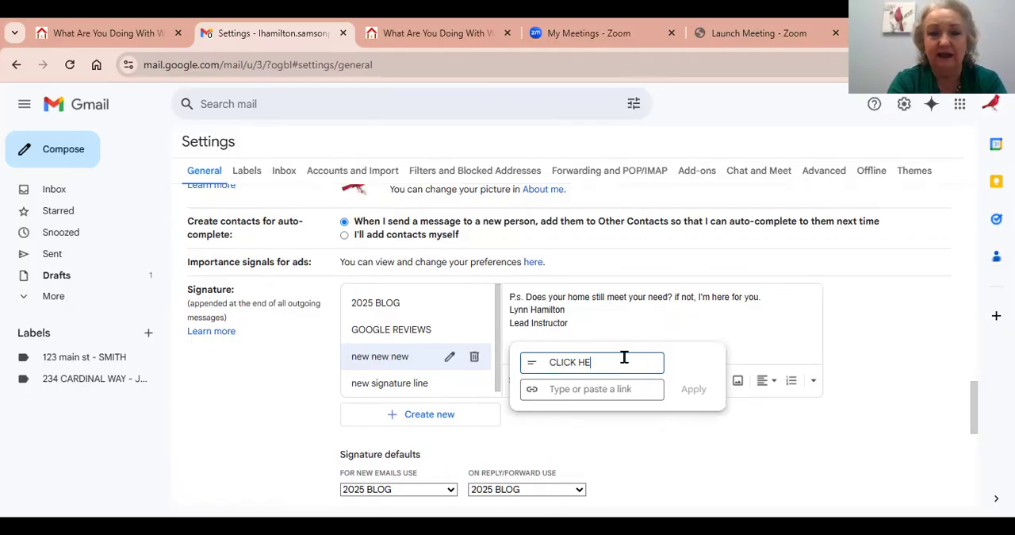
type("RE TO ENJOY MY WEB")
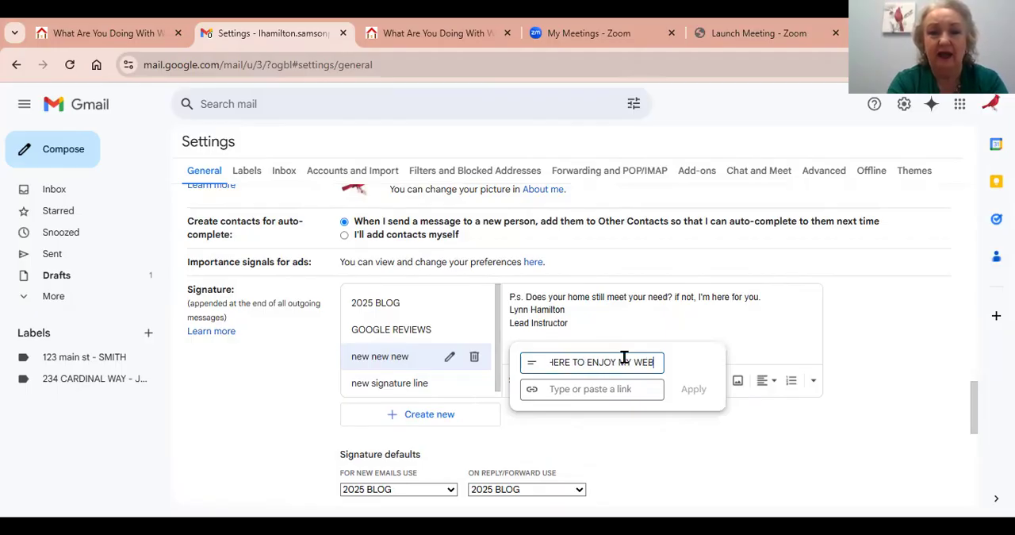
type("ISTE")
type("SITE")
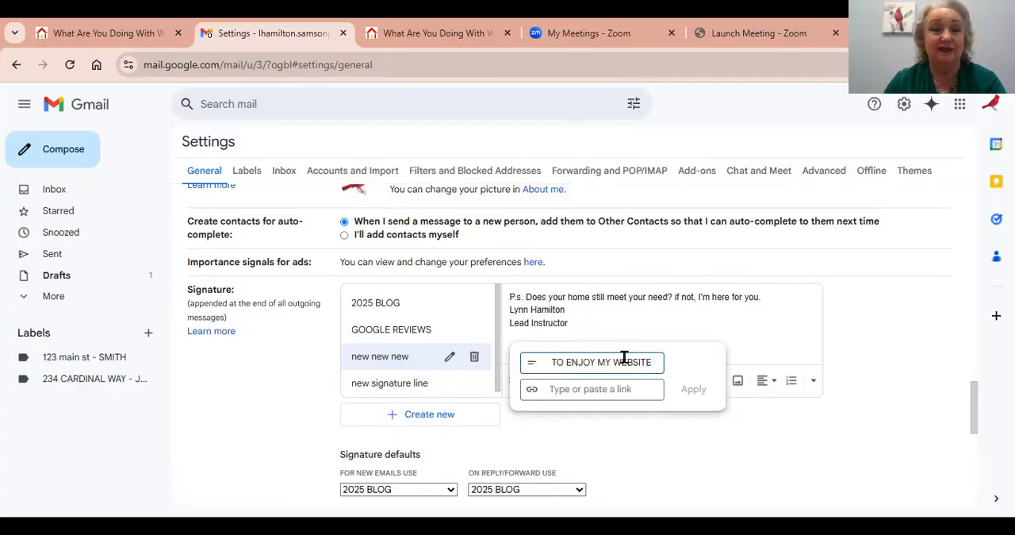
Paste the copied website address as the link's target and apply the link to the signature.
left_click(573, 389)
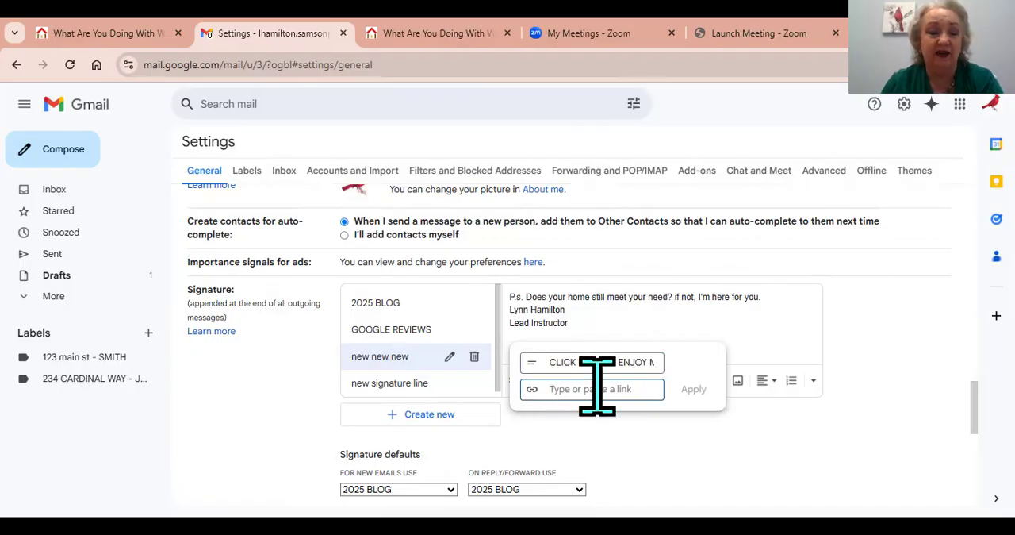
key("ctrl+v")
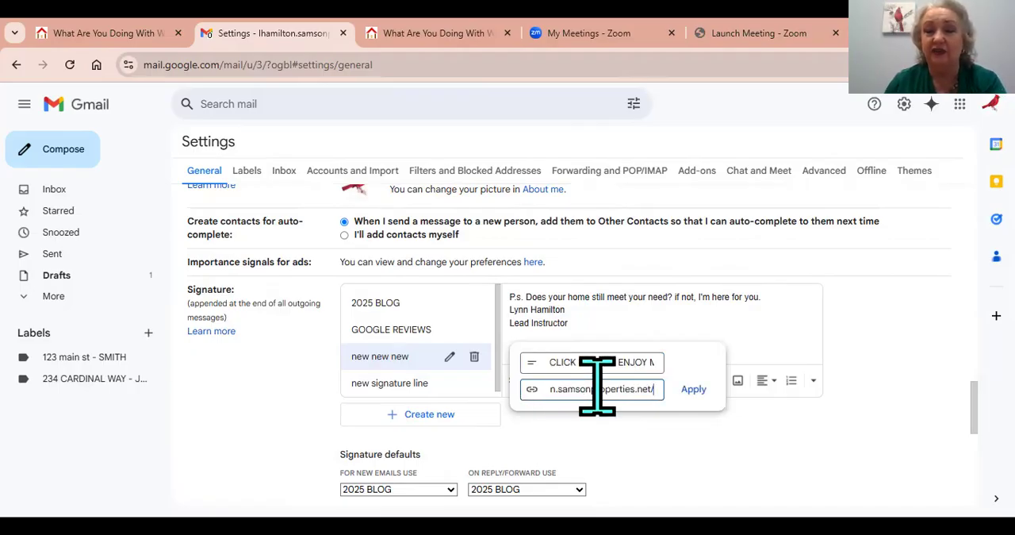
left_click(696, 391)
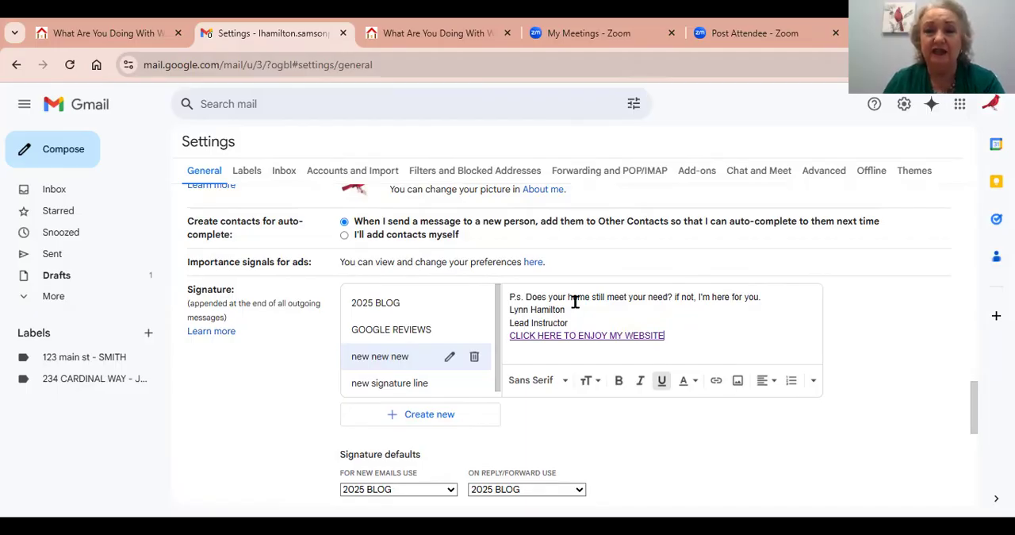
Format the sender's name in the signature as Georgia, Large, bold and italic.
left_click_drag(568, 309, 510, 311)
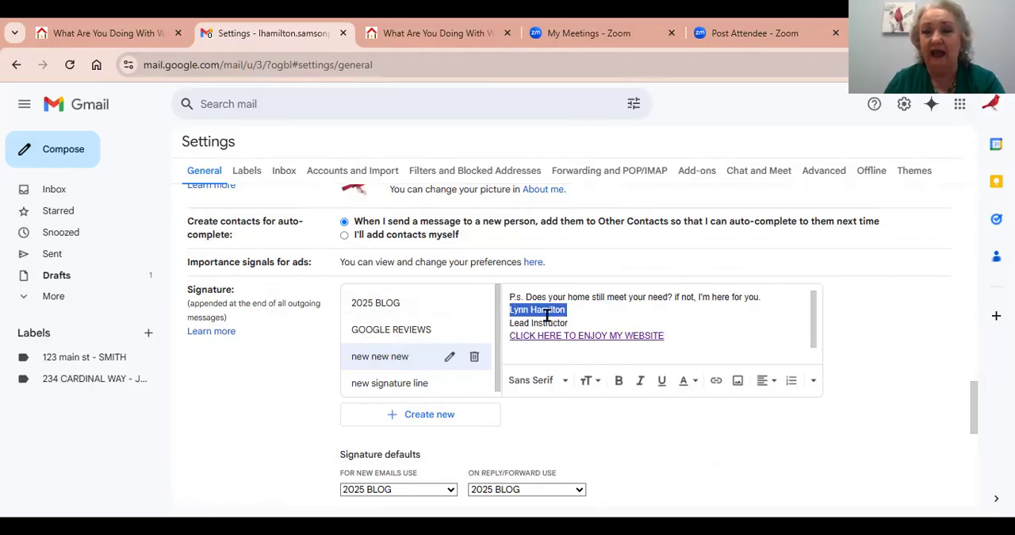
left_click(546, 389)
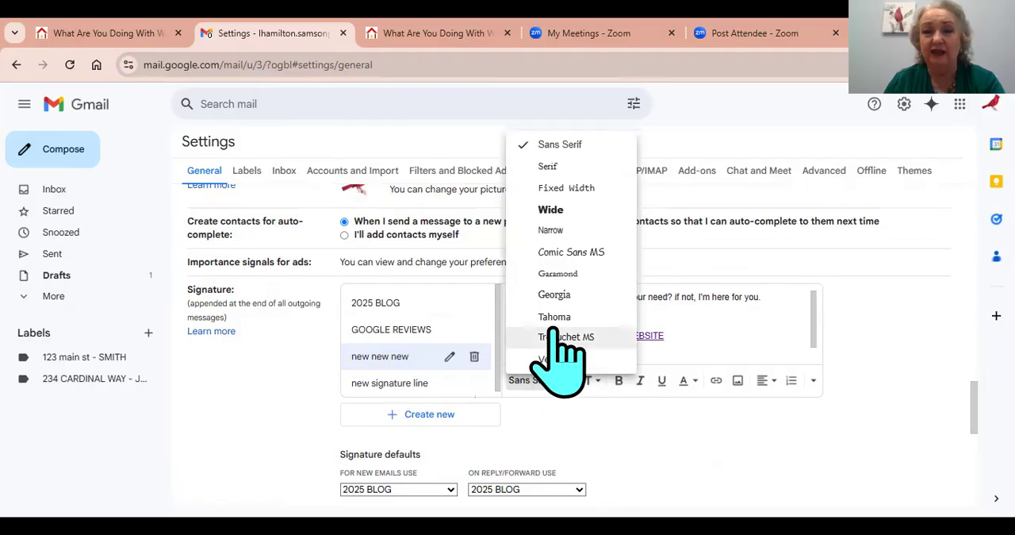
left_click(556, 295)
left_click(598, 388)
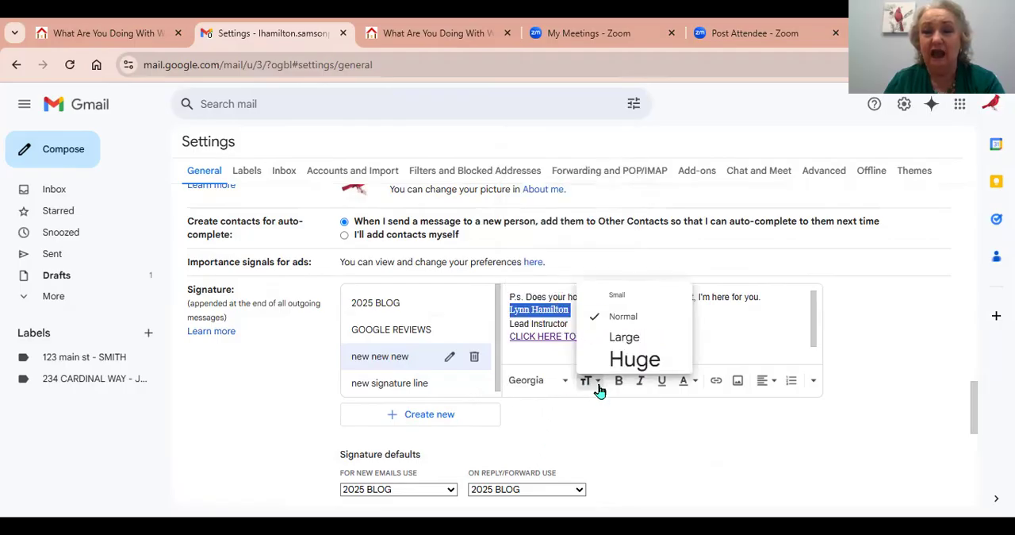
left_click(623, 338)
left_click(622, 387)
left_click(641, 384)
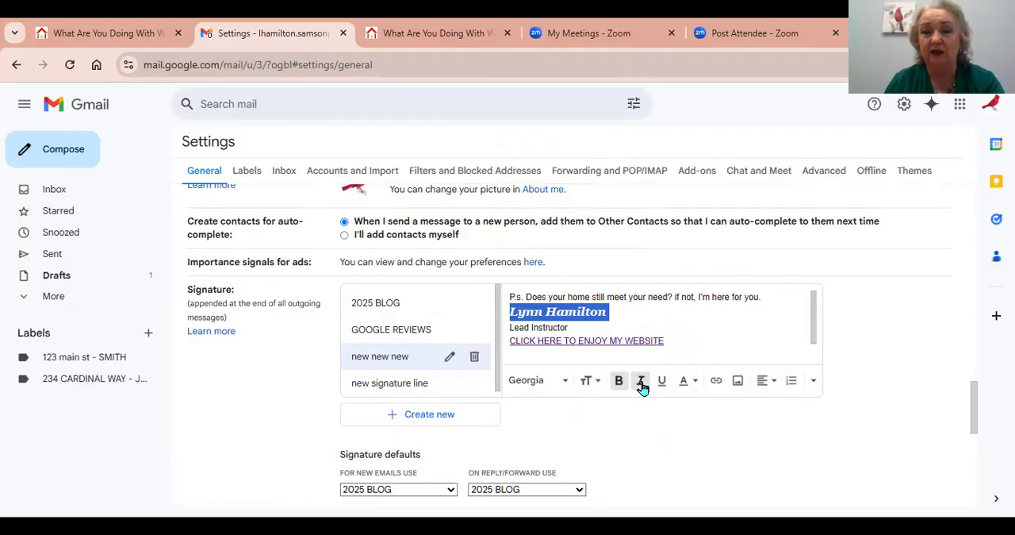
Set the text color of the sender's name in the signature to blue.
left_click(690, 383)
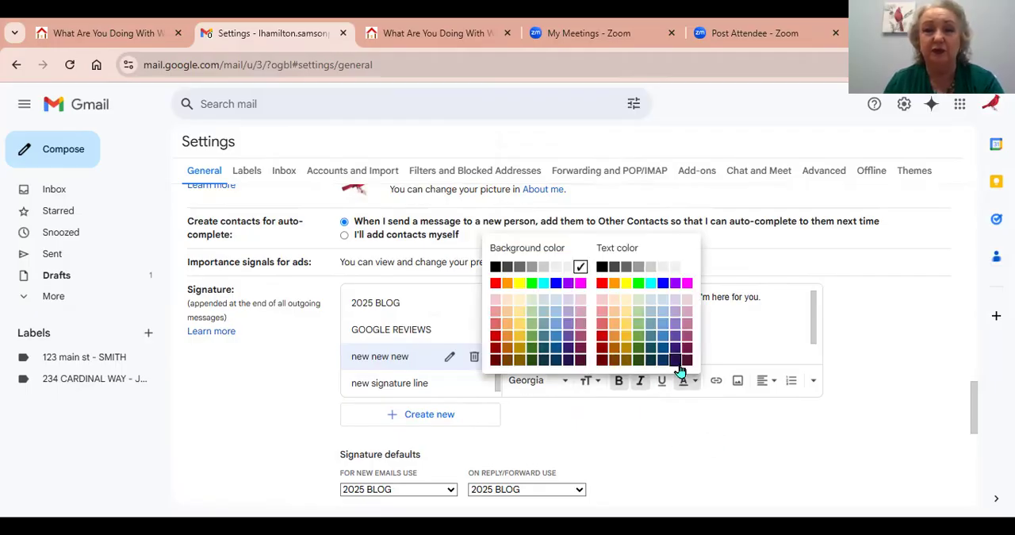
left_click(663, 284)
left_click(732, 336)
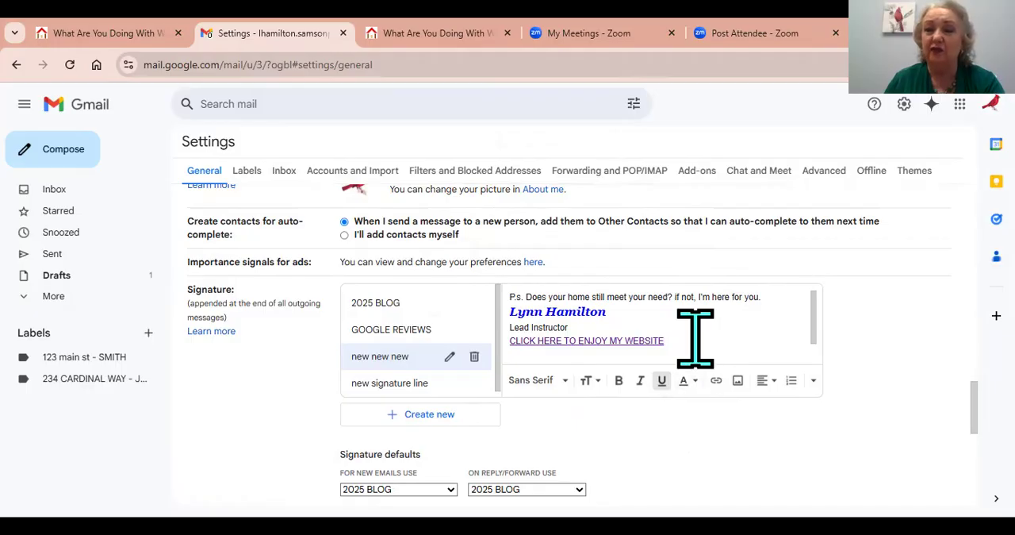
Save the settings changes with the newly formatted signature.
left_click(737, 389)
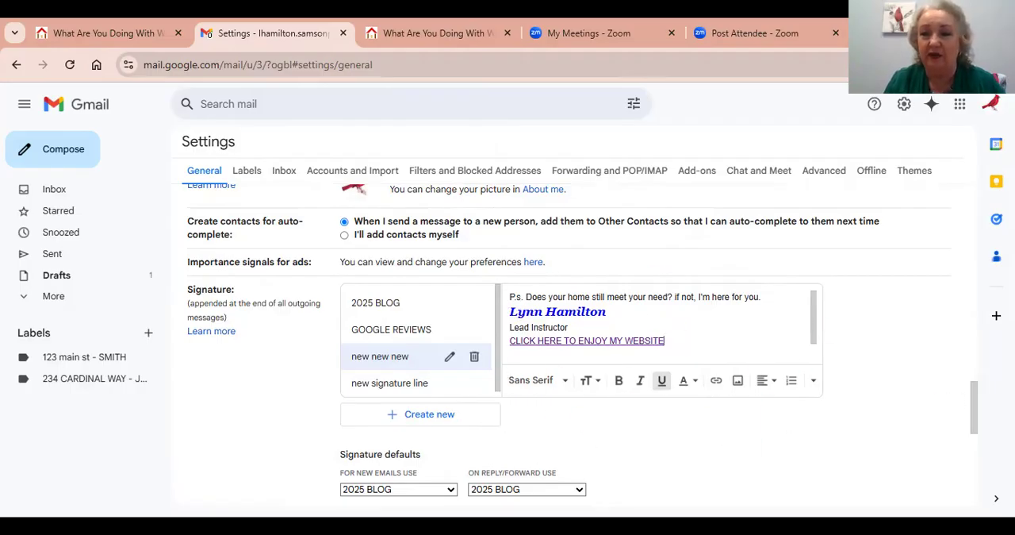
scroll(579, 345, "down", 6)
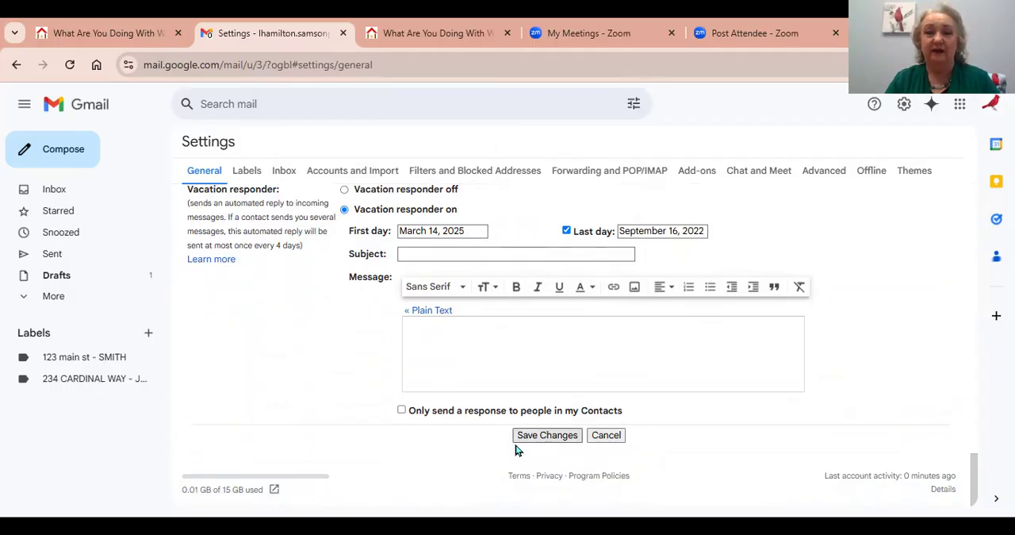
left_click(571, 438)
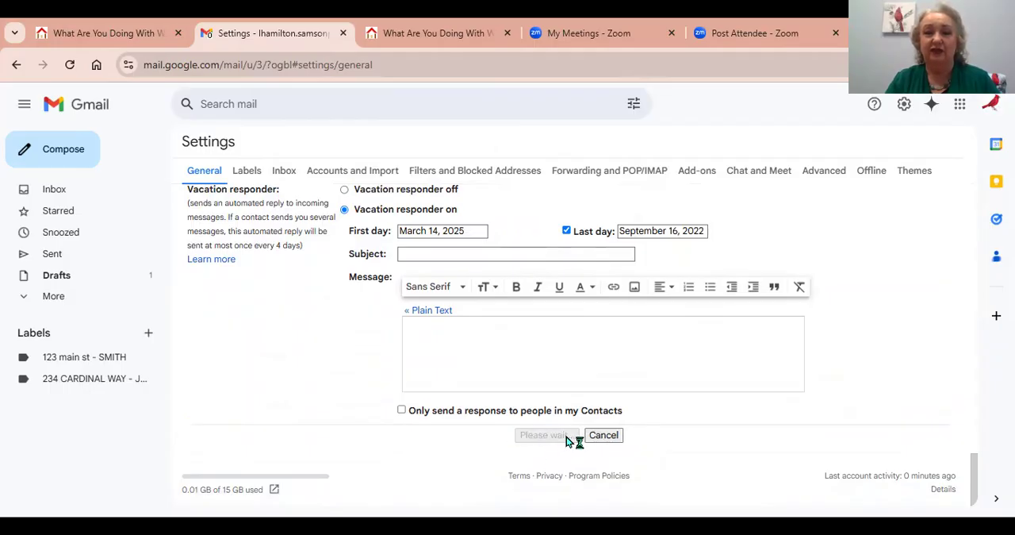
Start a new email addressed to the sender's own Gmail account with the subject "TEST".
left_click(72, 161)
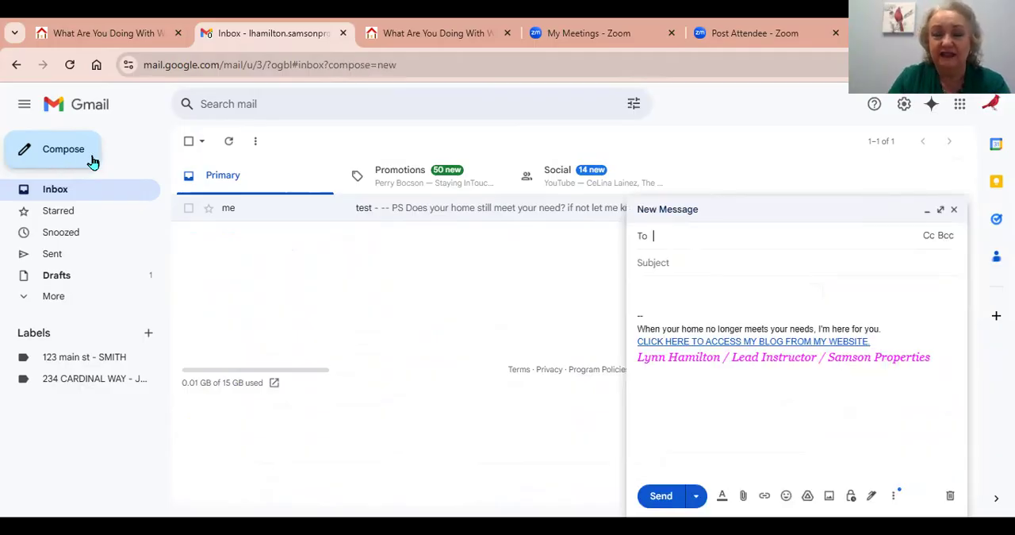
type("LH")
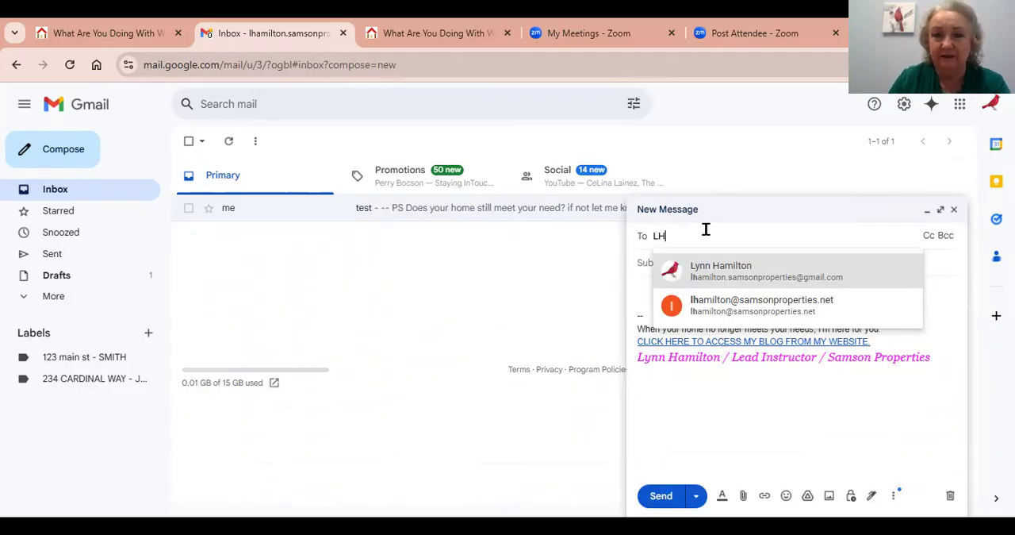
left_click(732, 270)
left_click(709, 273)
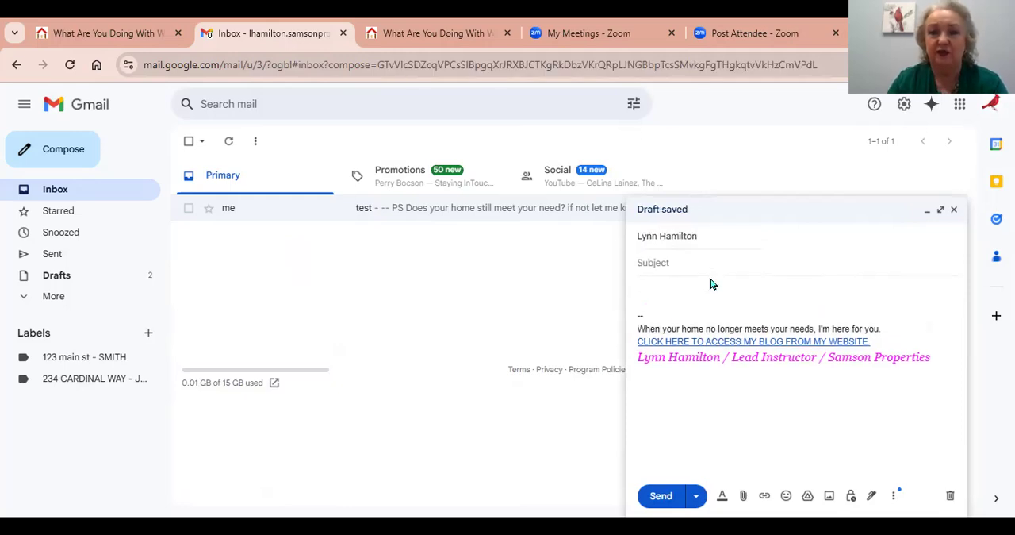
type("TEST")
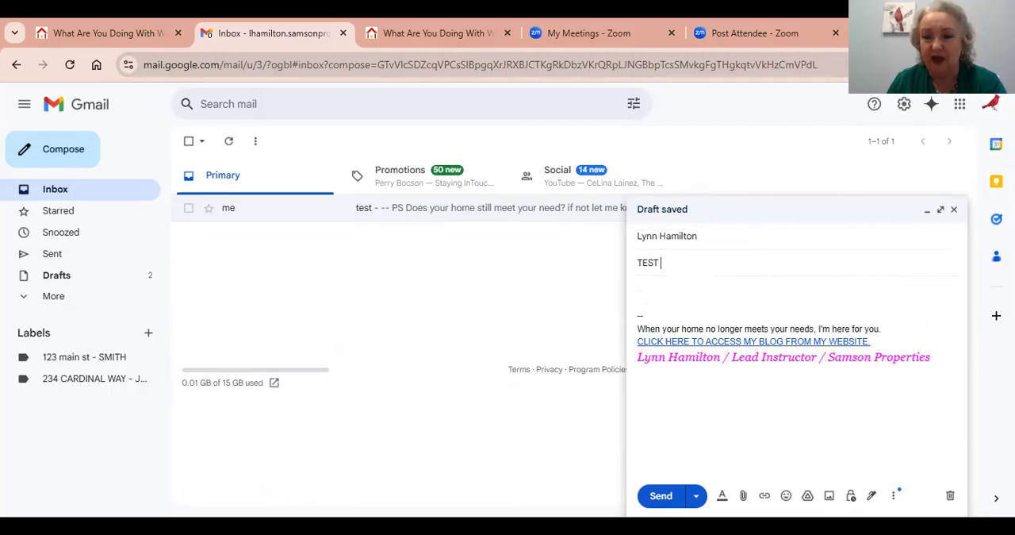
Replace the default signature in the message with the "new new new" signature and send the email.
left_click(872, 495)
left_click(943, 454)
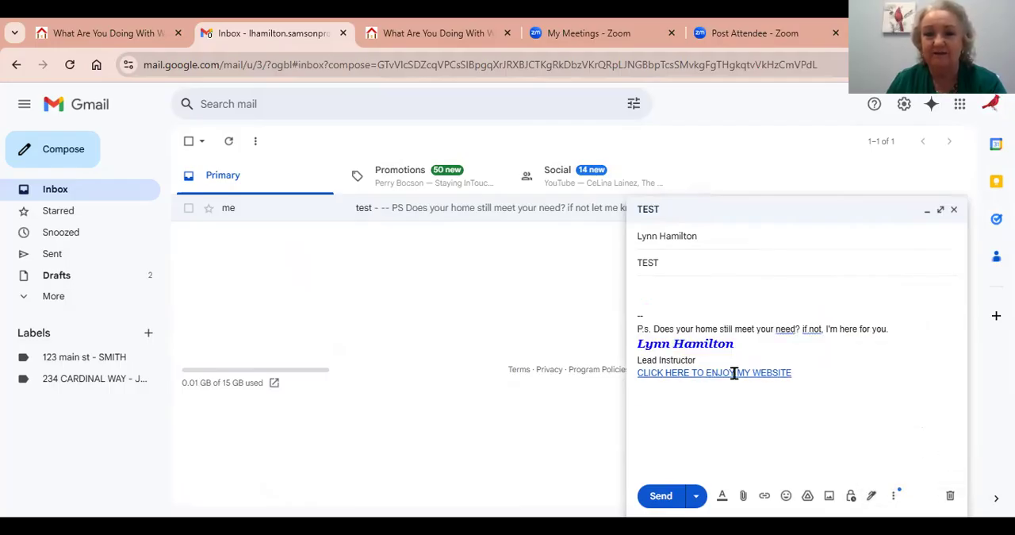
left_click(663, 495)
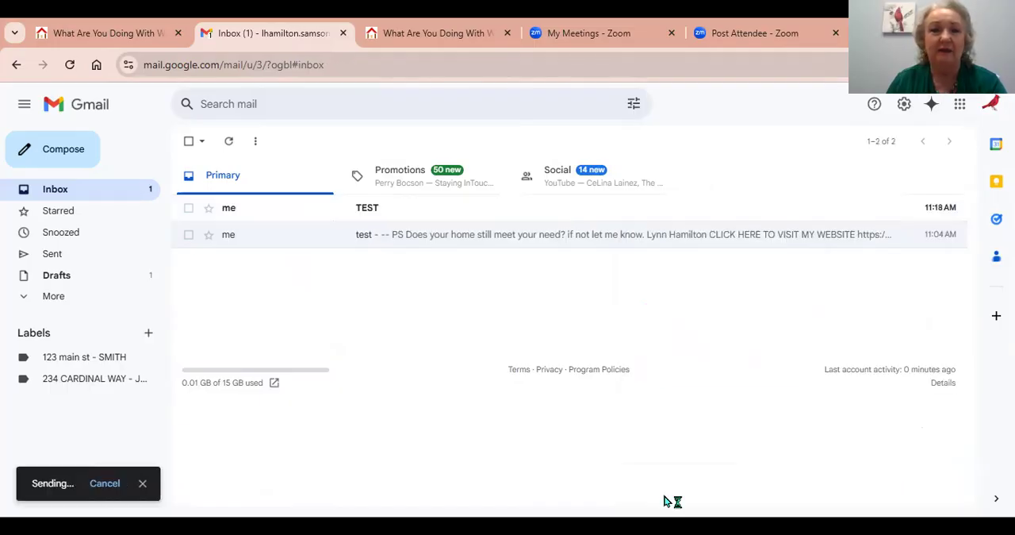
Open the received TEST email and follow its "CLICK HERE TO ENJOY MY WEBSITE" link to check it.
left_click(231, 208)
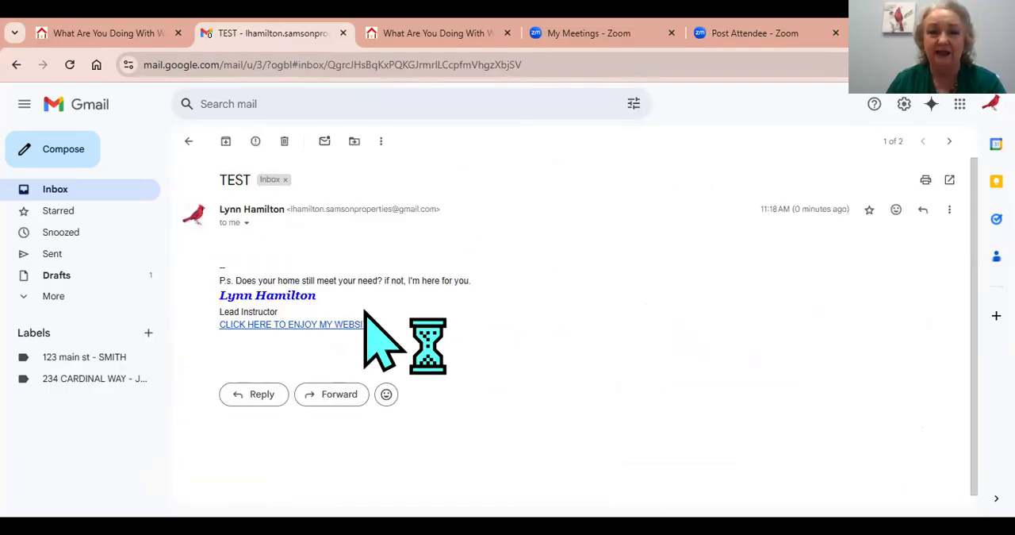
left_click(293, 326)
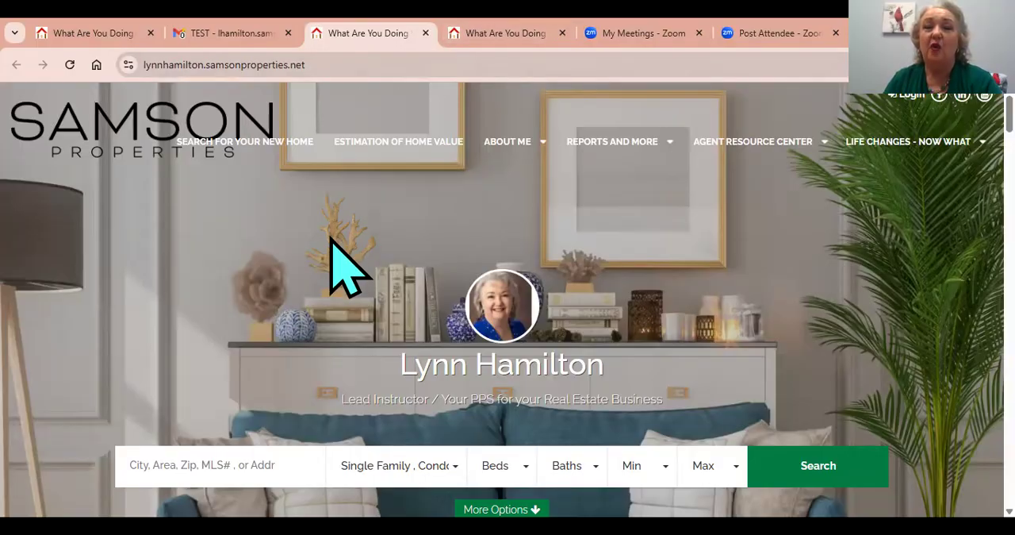
Open the HOW TO INSTRUCTIONS page under Agent Resource Center and examine its email signature requirements and phone signature setup steps.
mouse_move(762, 157)
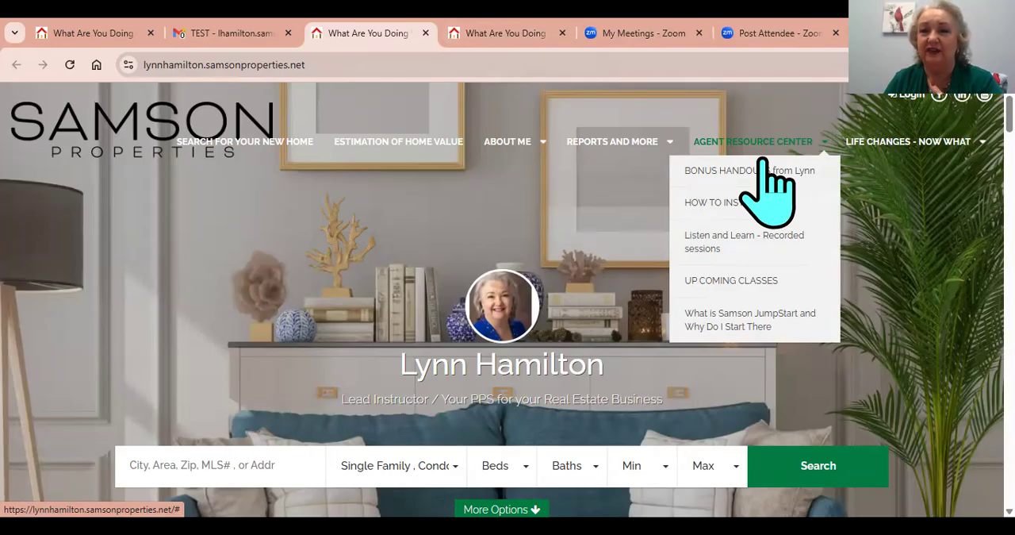
left_click(743, 212)
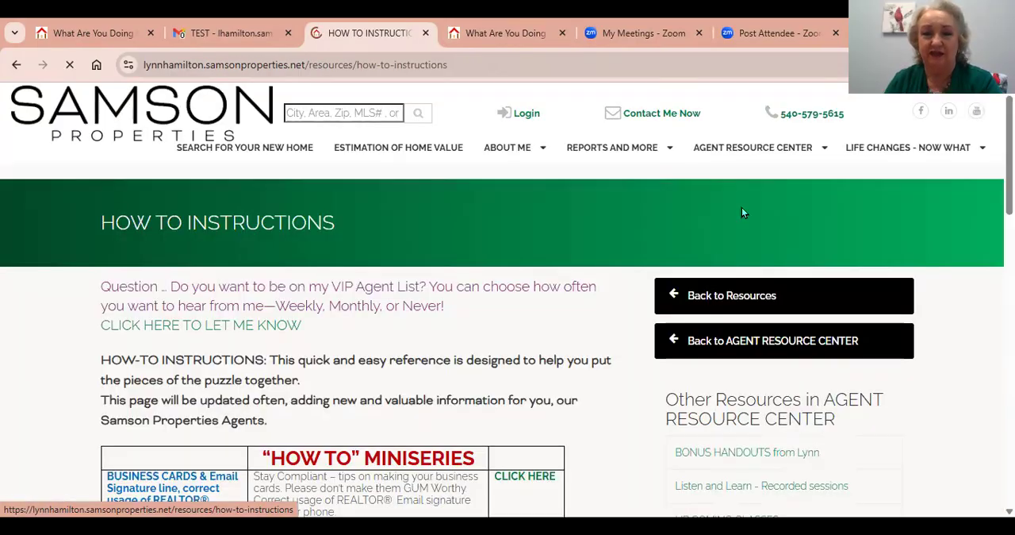
scroll(558, 345, "down", 2)
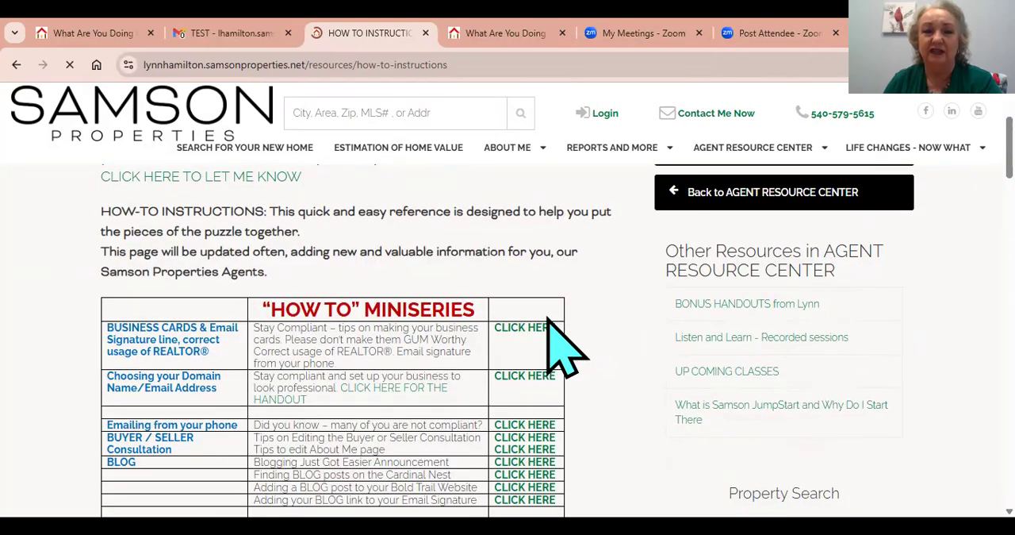
scroll(559, 347, "down", 5)
scroll(546, 315, "up", 1)
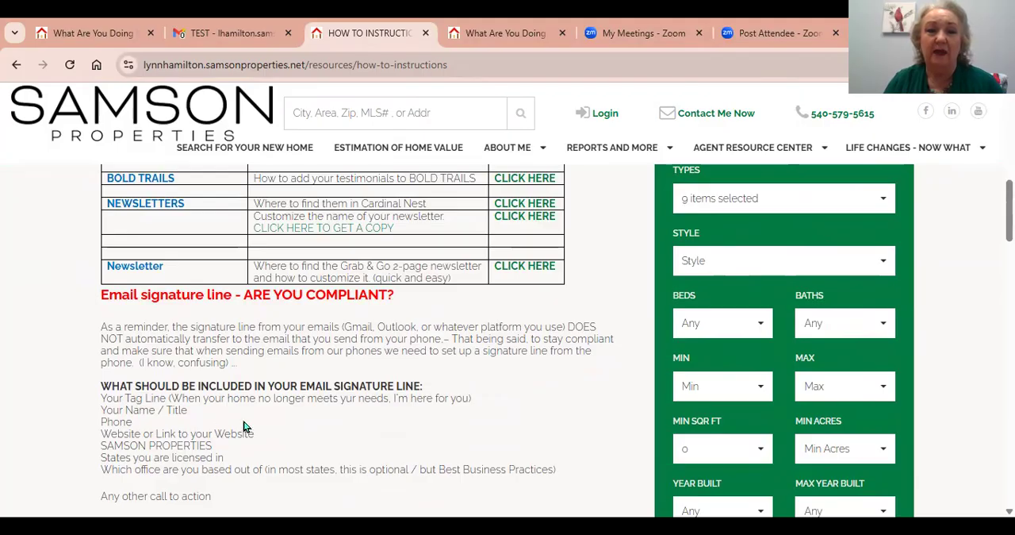
scroll(366, 403, "down", 2)
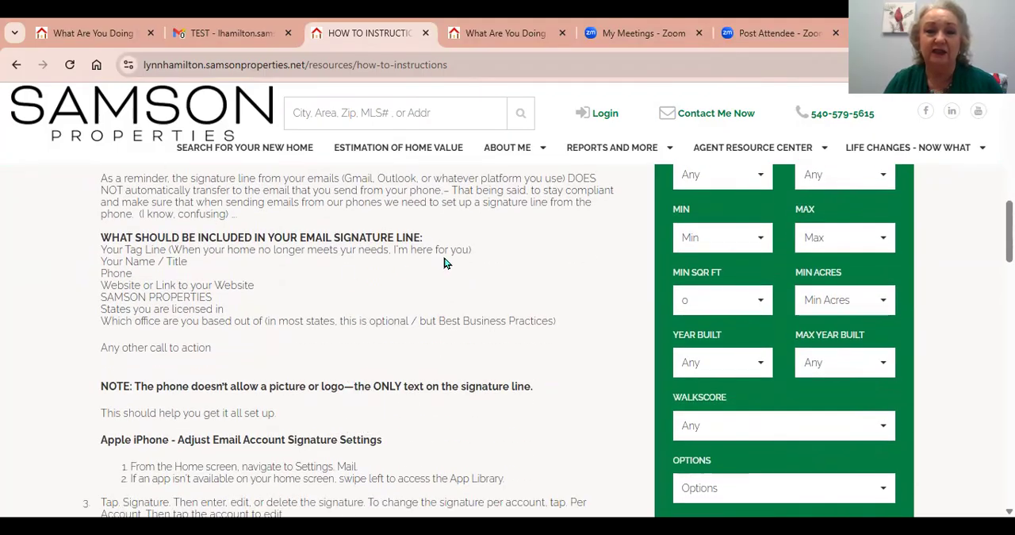
scroll(378, 311, "down", 2)
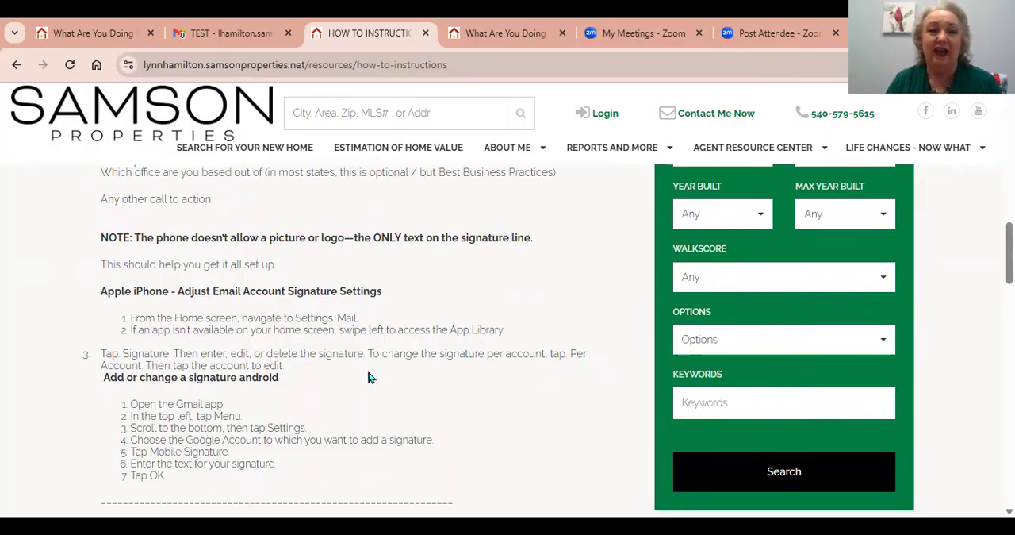
scroll(369, 369, "down", 2)
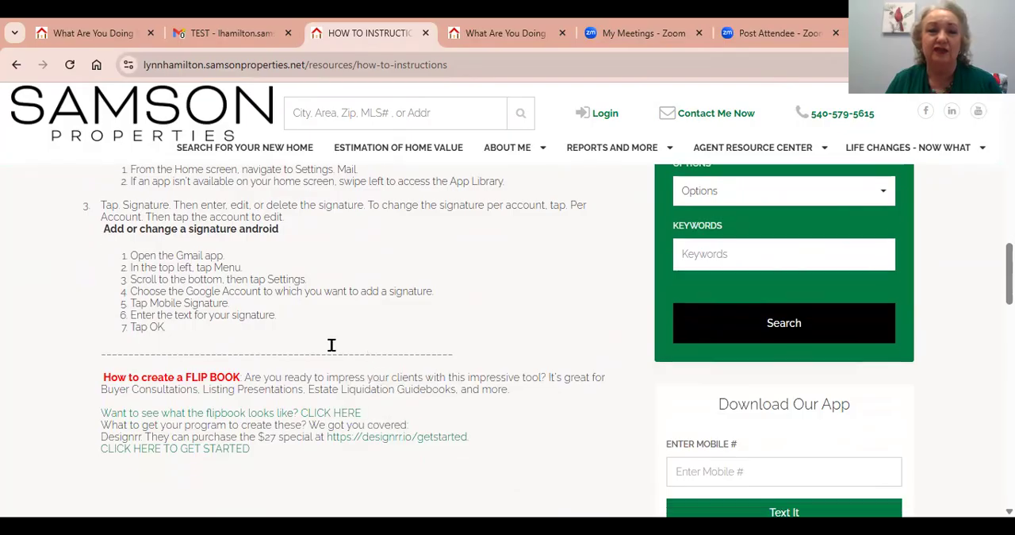
scroll(426, 262, "up", 2)
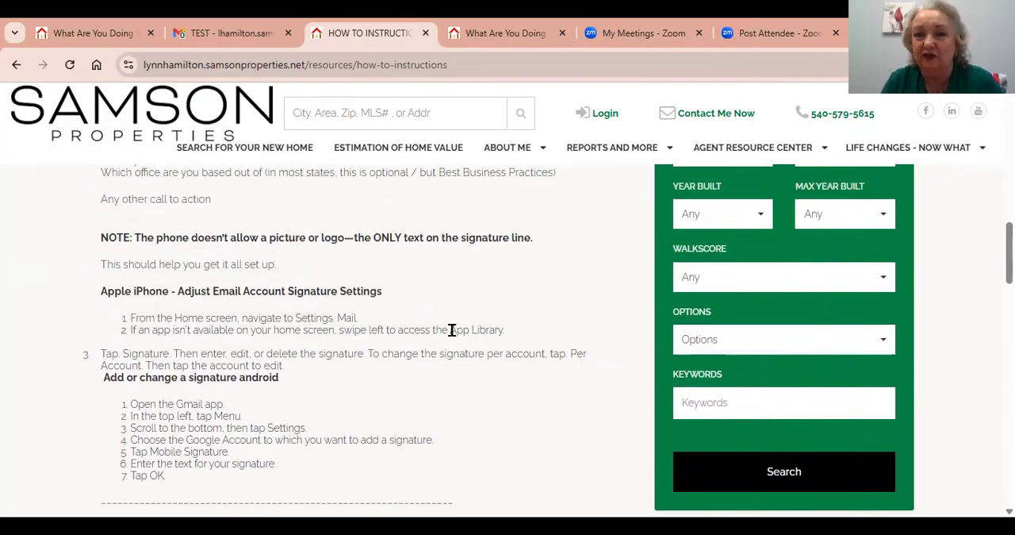
mouse_move(821, 155)
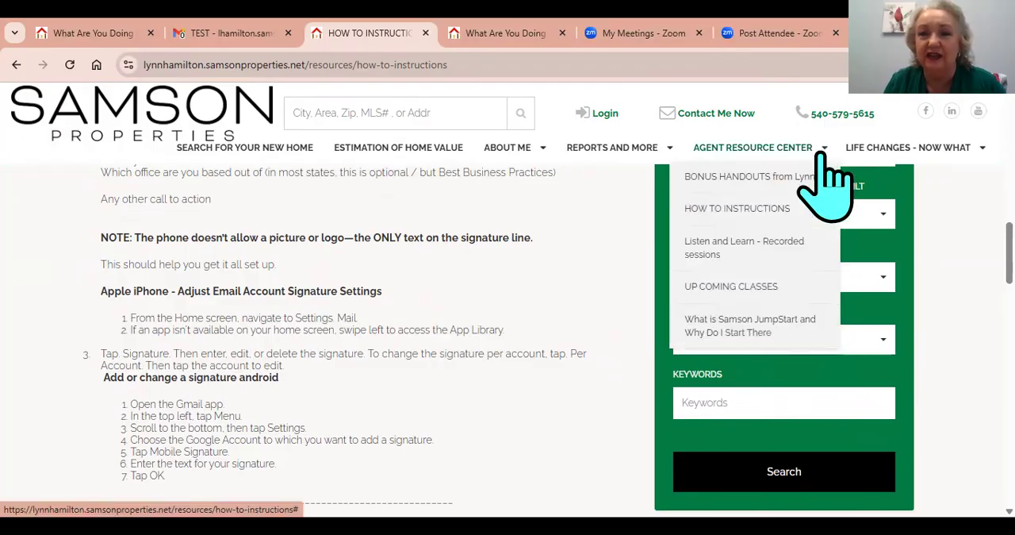